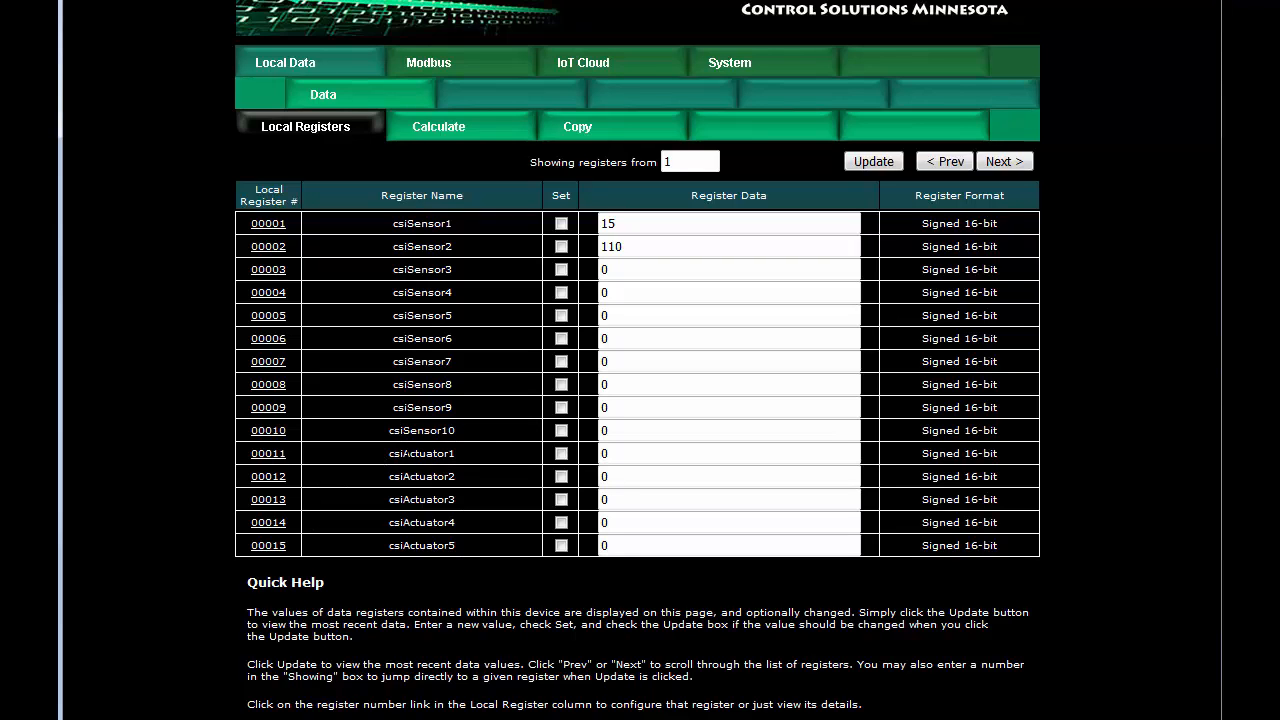
Associate local register 11 with IoT attribute 3, enable Subscribe for it, and update the thing point.
click(578, 64)
click(250, 278)
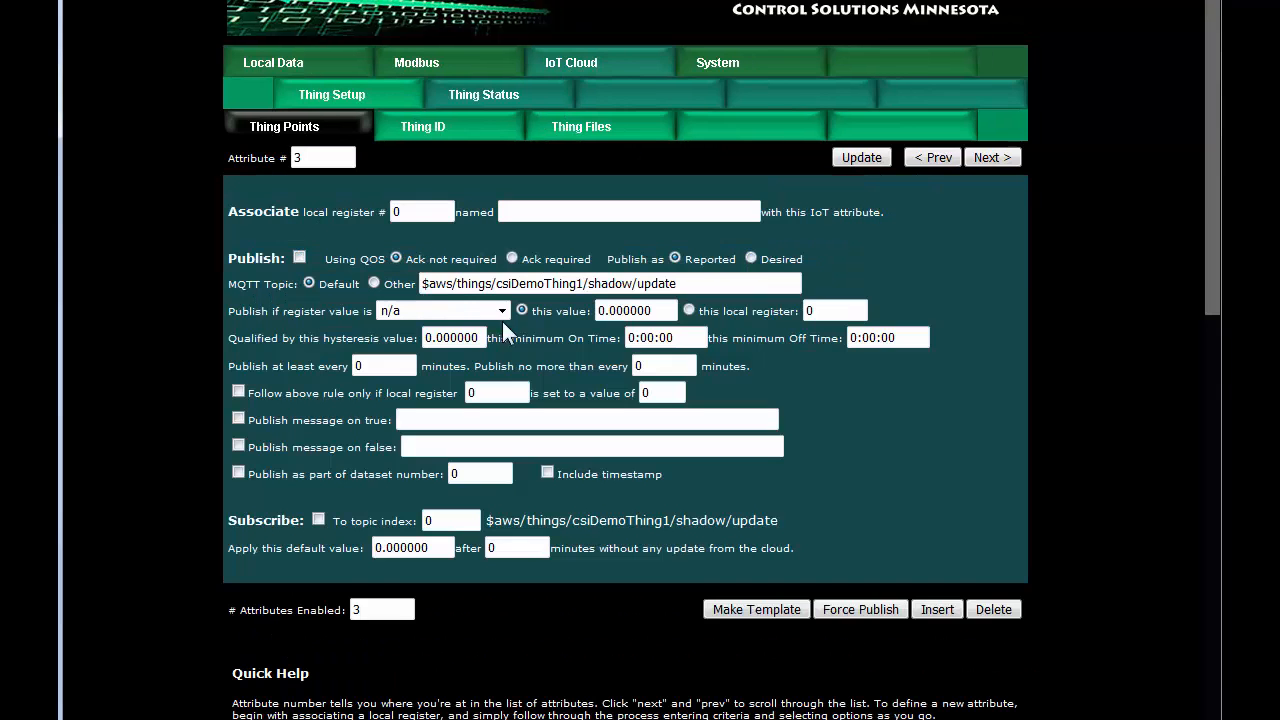
drag(406, 212, 323, 208)
text(11)
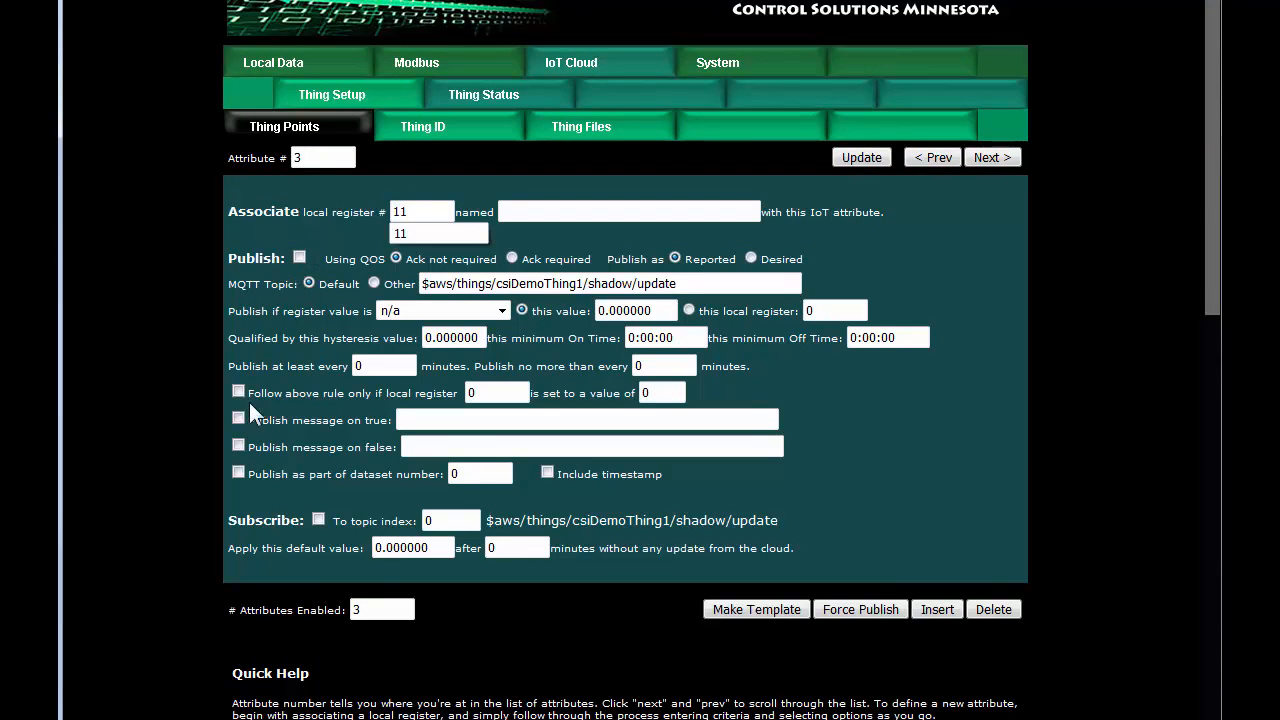
click(318, 519)
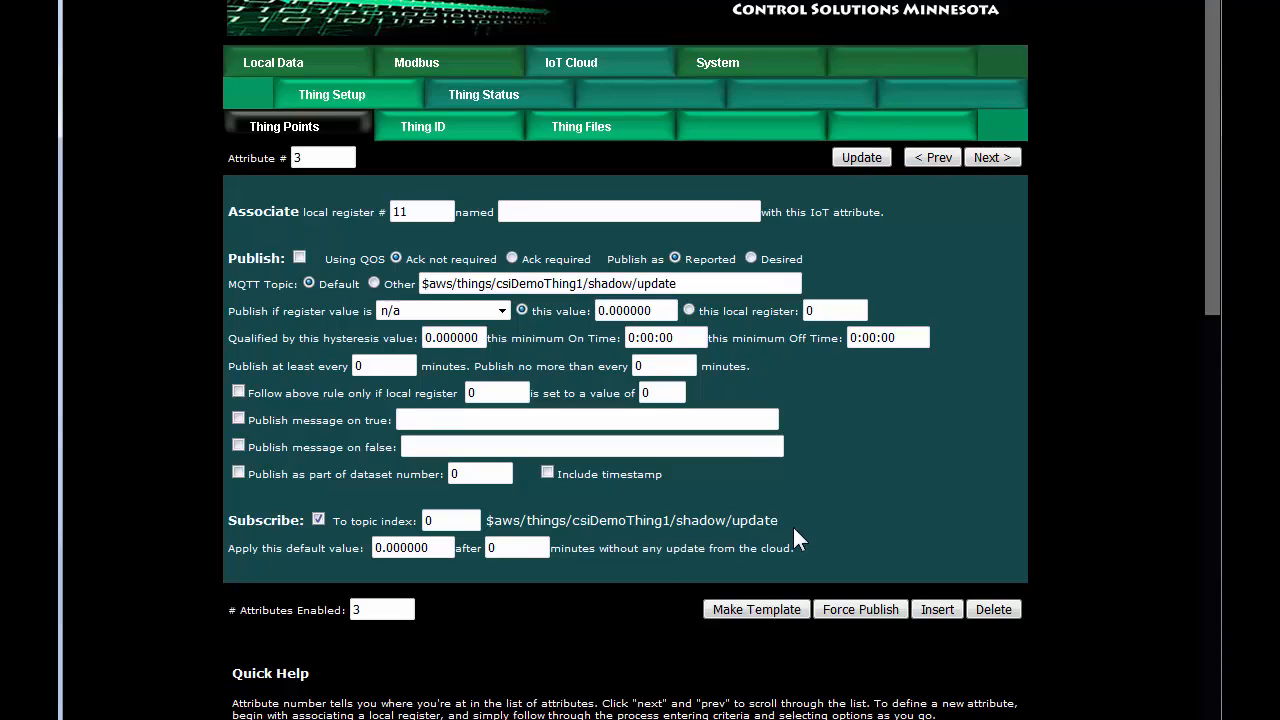
click(862, 160)
Switch to the AWS IoT console and examine the shadow update MQTT topic in csiDemoThing1's Interact details.
click(338, 134)
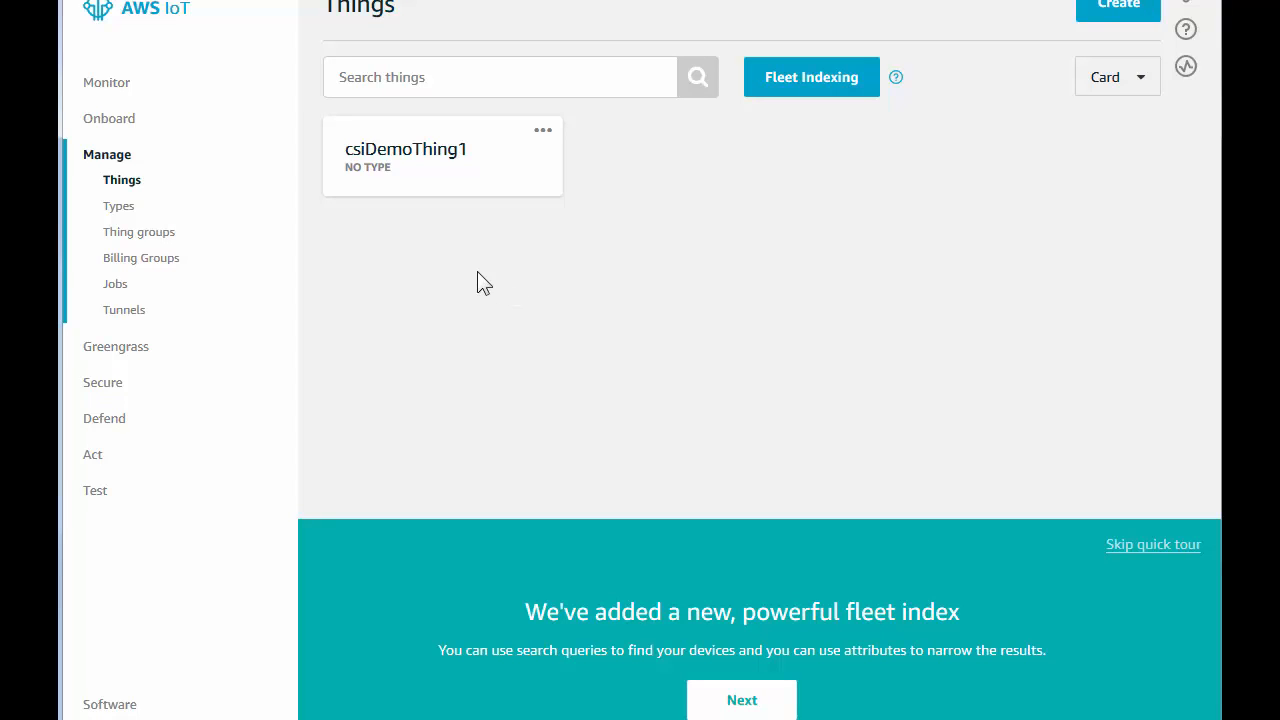
click(401, 160)
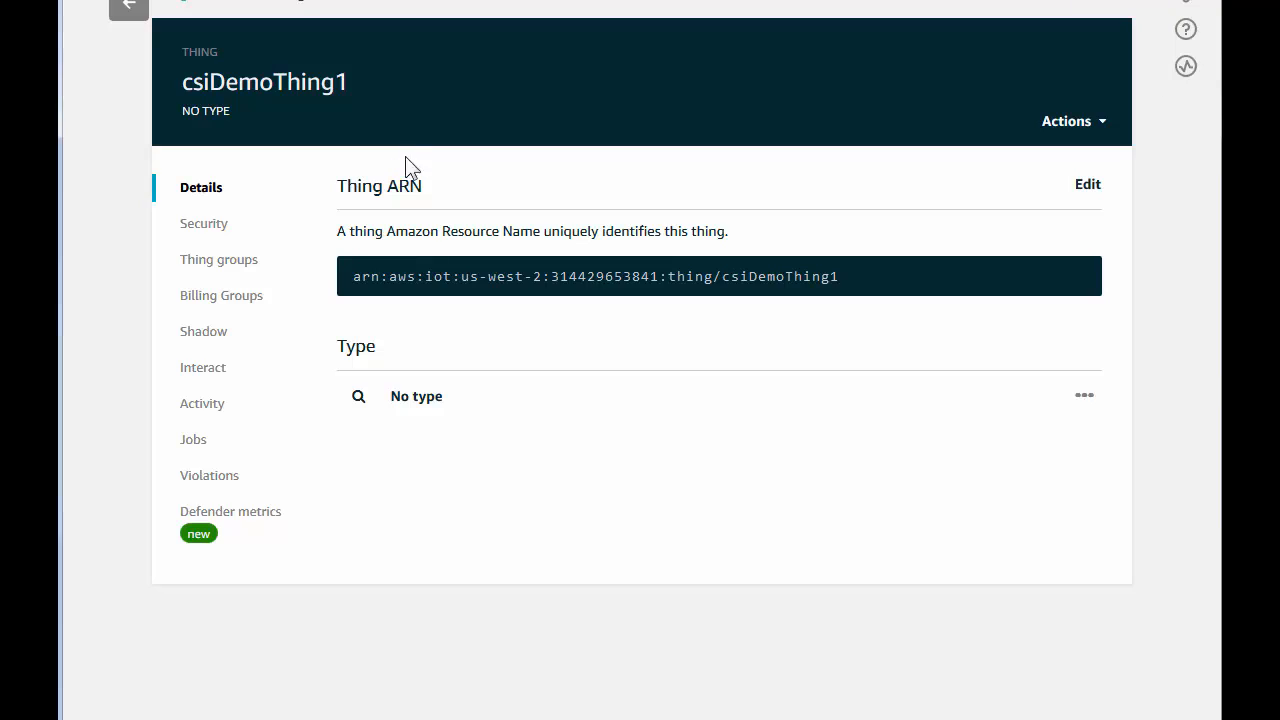
click(216, 378)
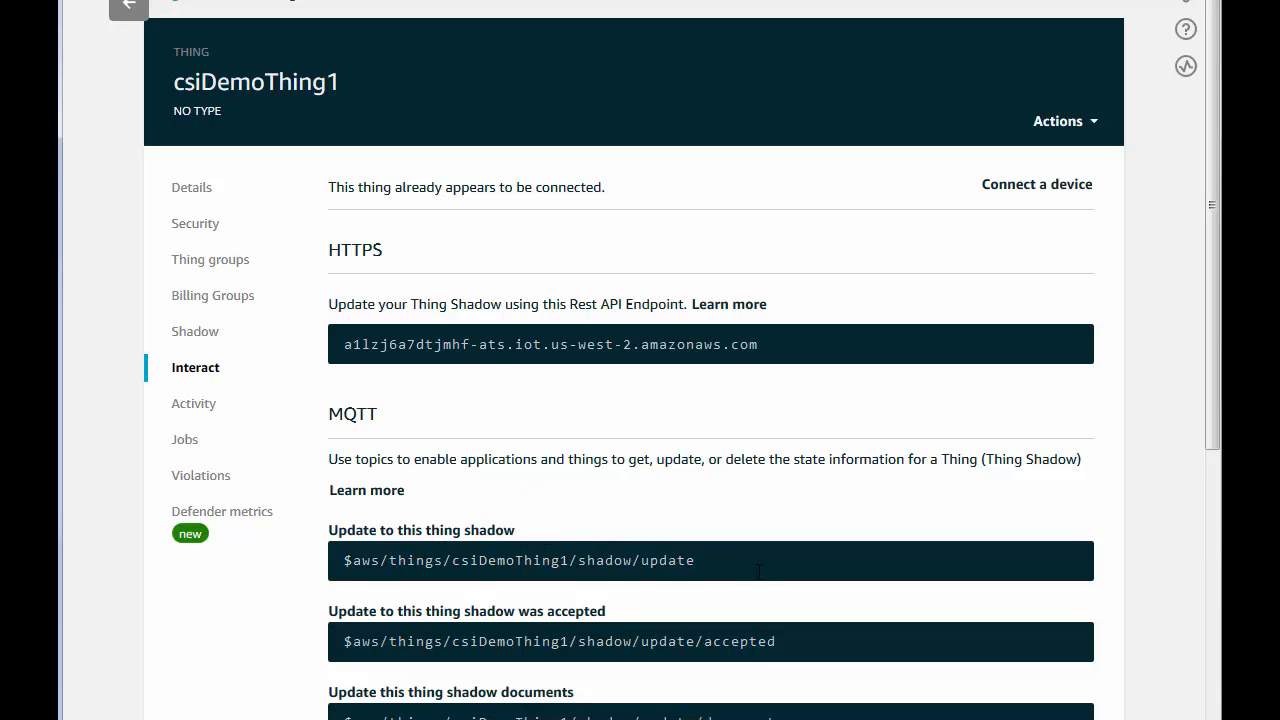
drag(714, 562, 249, 560)
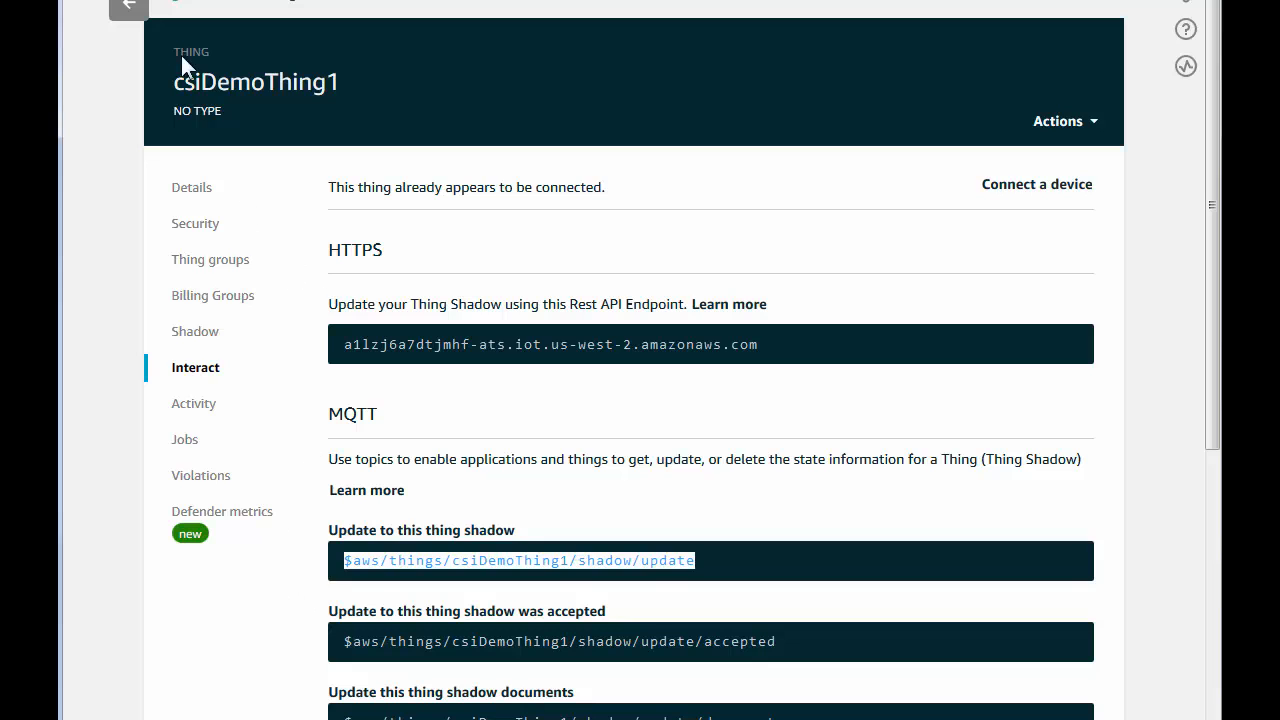
click(132, 6)
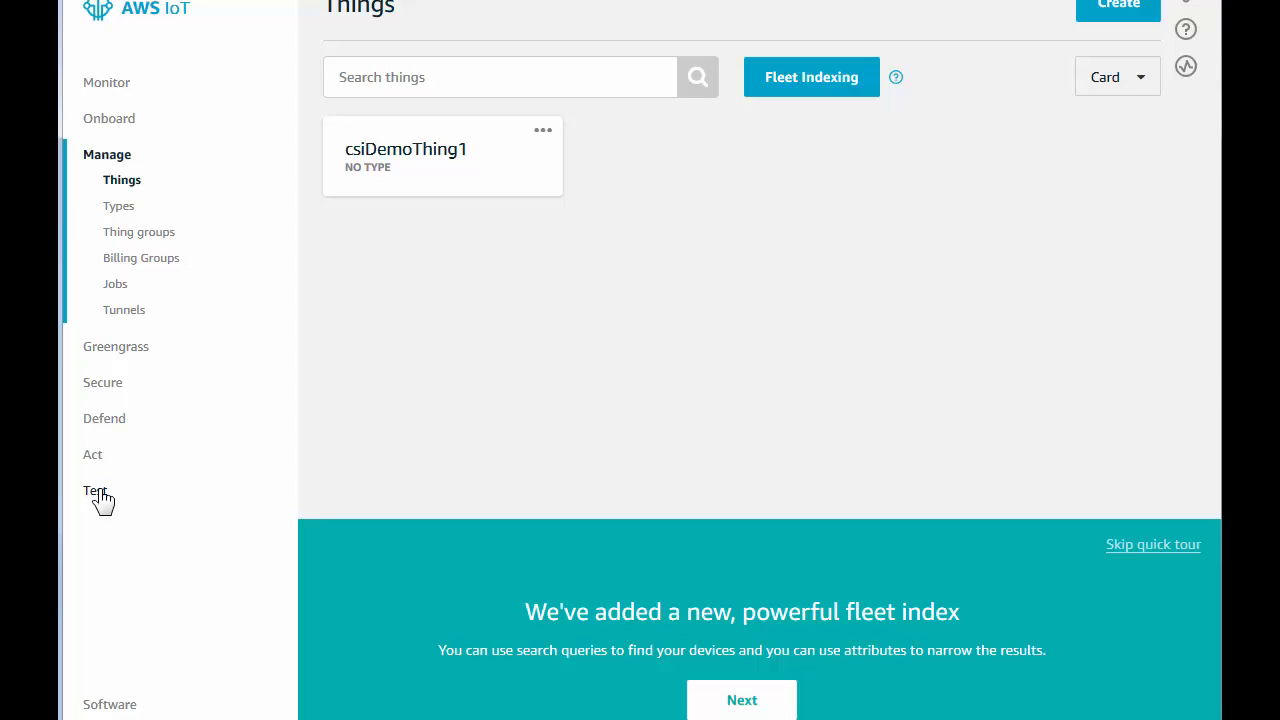
In the MQTT test client, set the publish topic to $aws/things/csiDemoThing1/shadow/update, copied from the text notes.
click(99, 497)
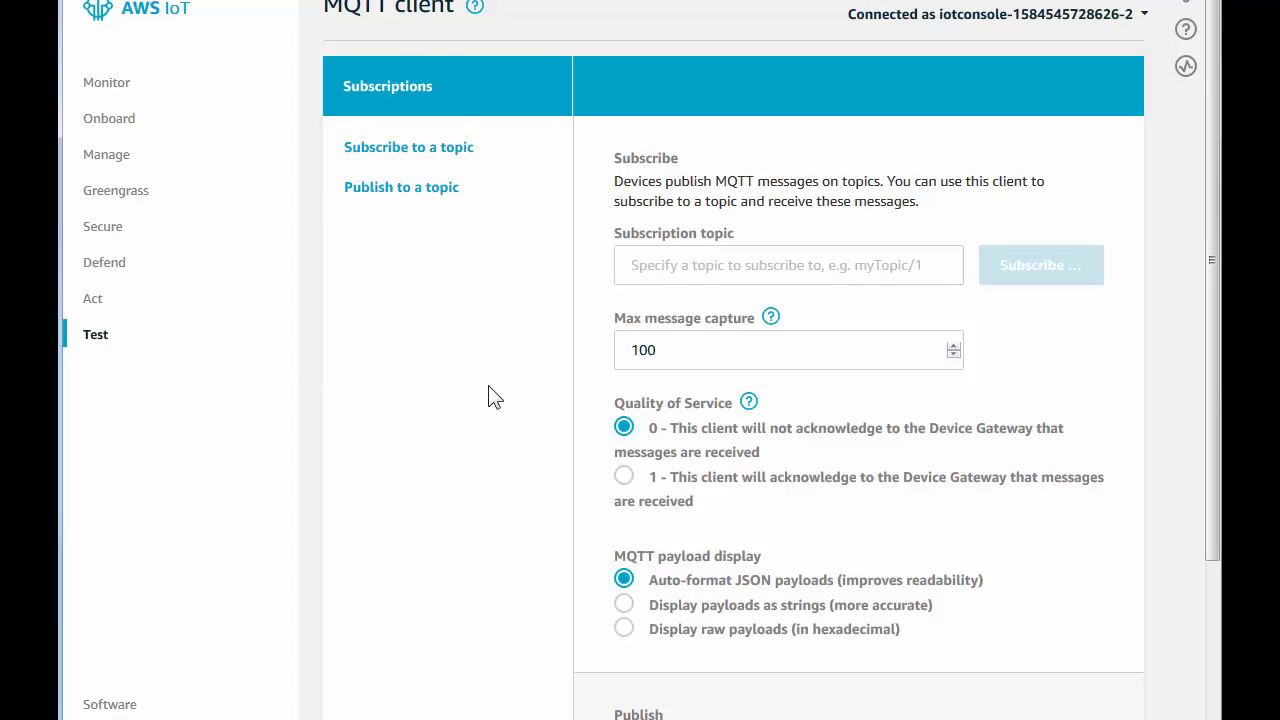
scroll(491, 395, down, 3)
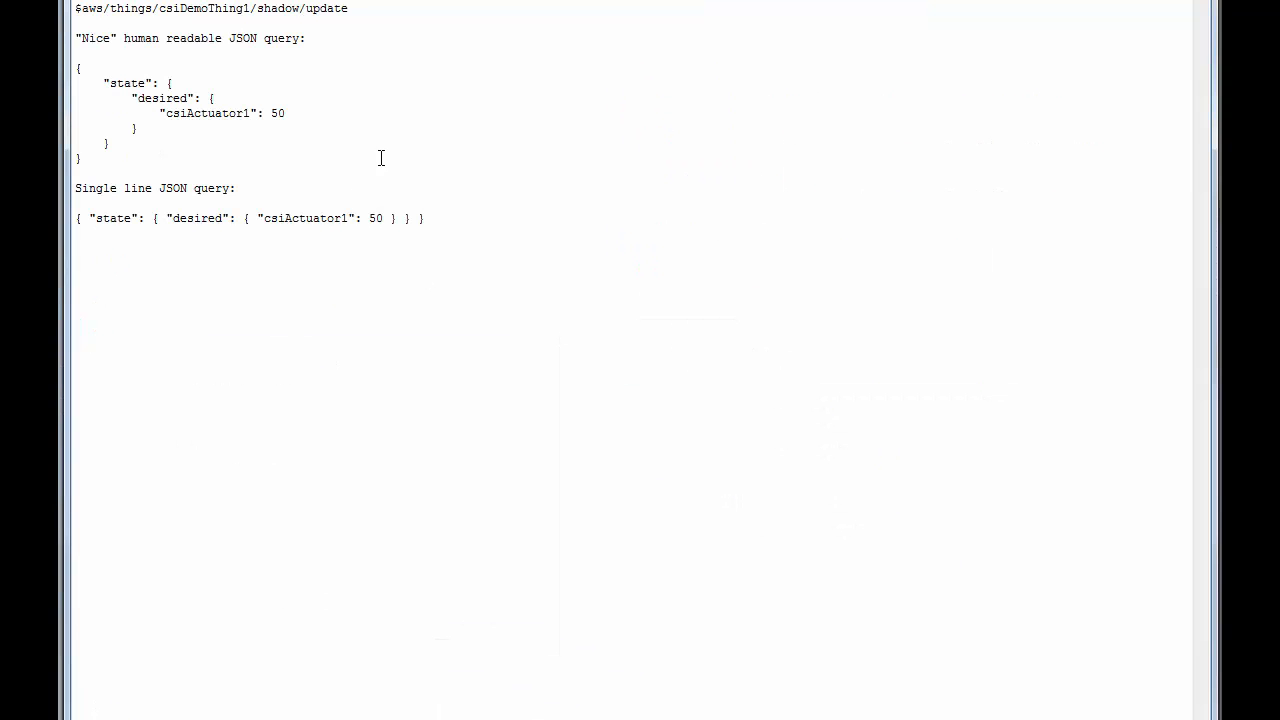
drag(340, 8, 86, 12)
key(ctrl+c)
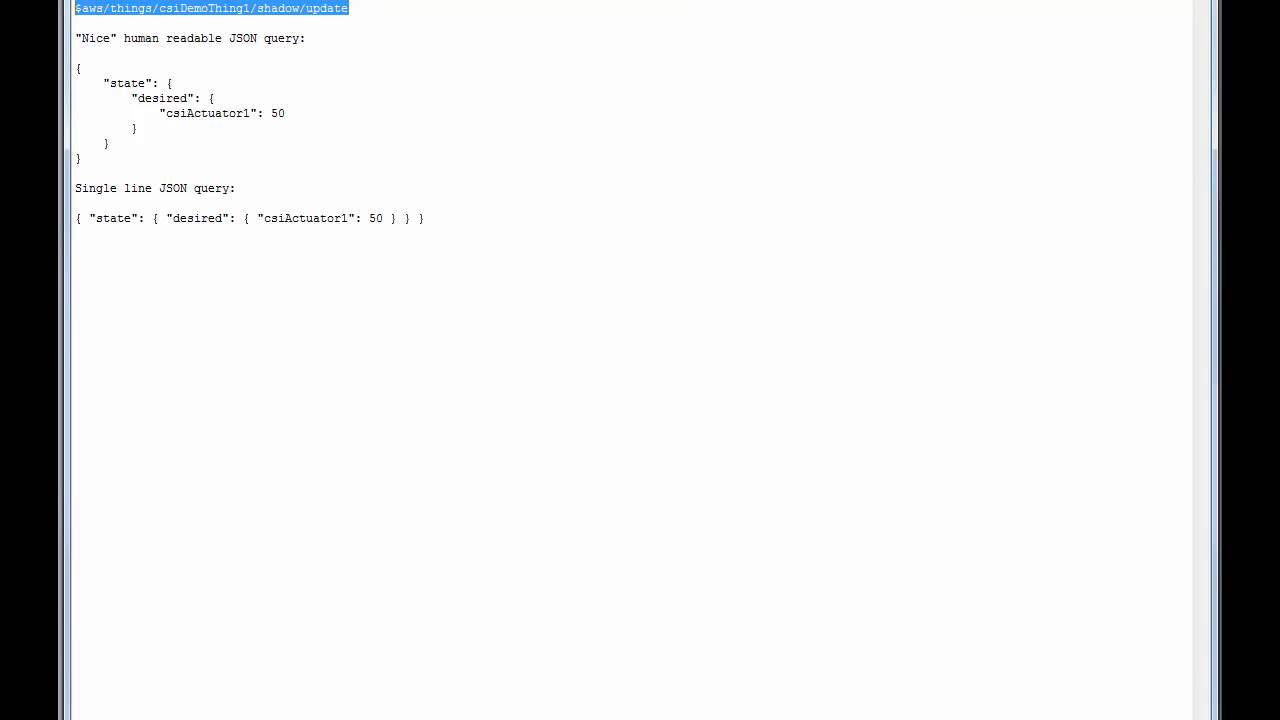
key(alt+Tab)
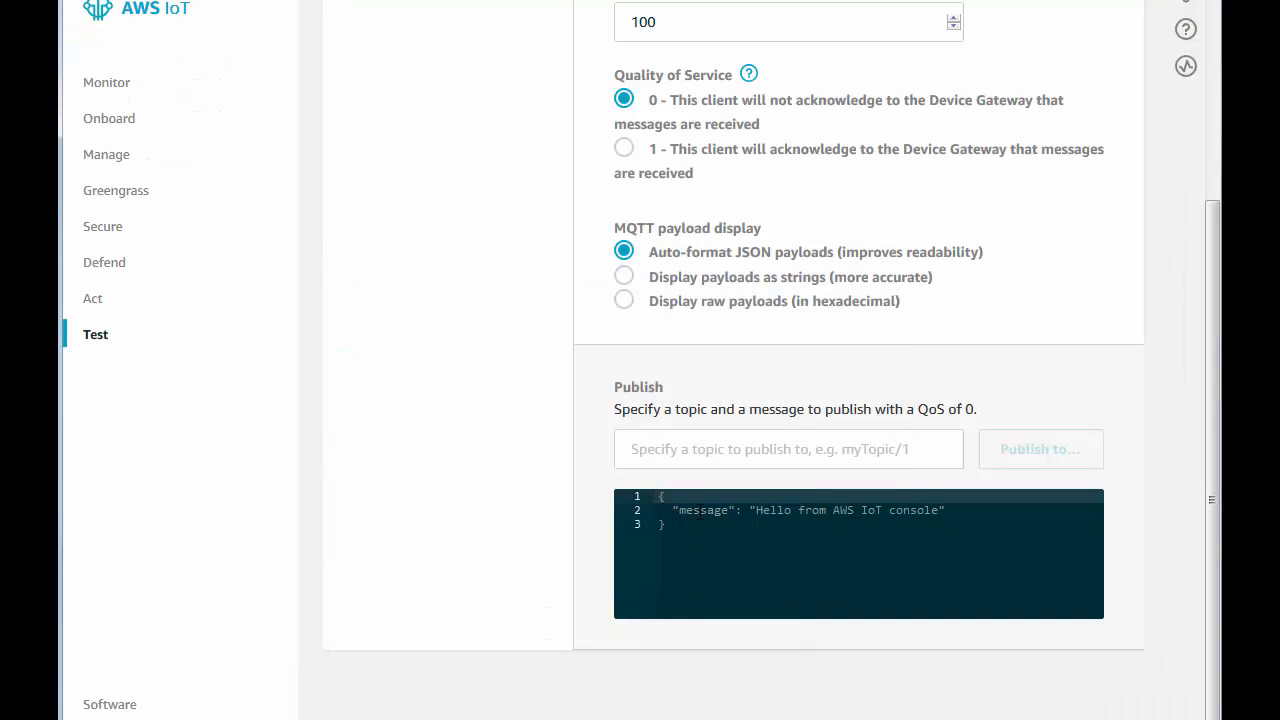
click(702, 449)
key(ctrl+v)
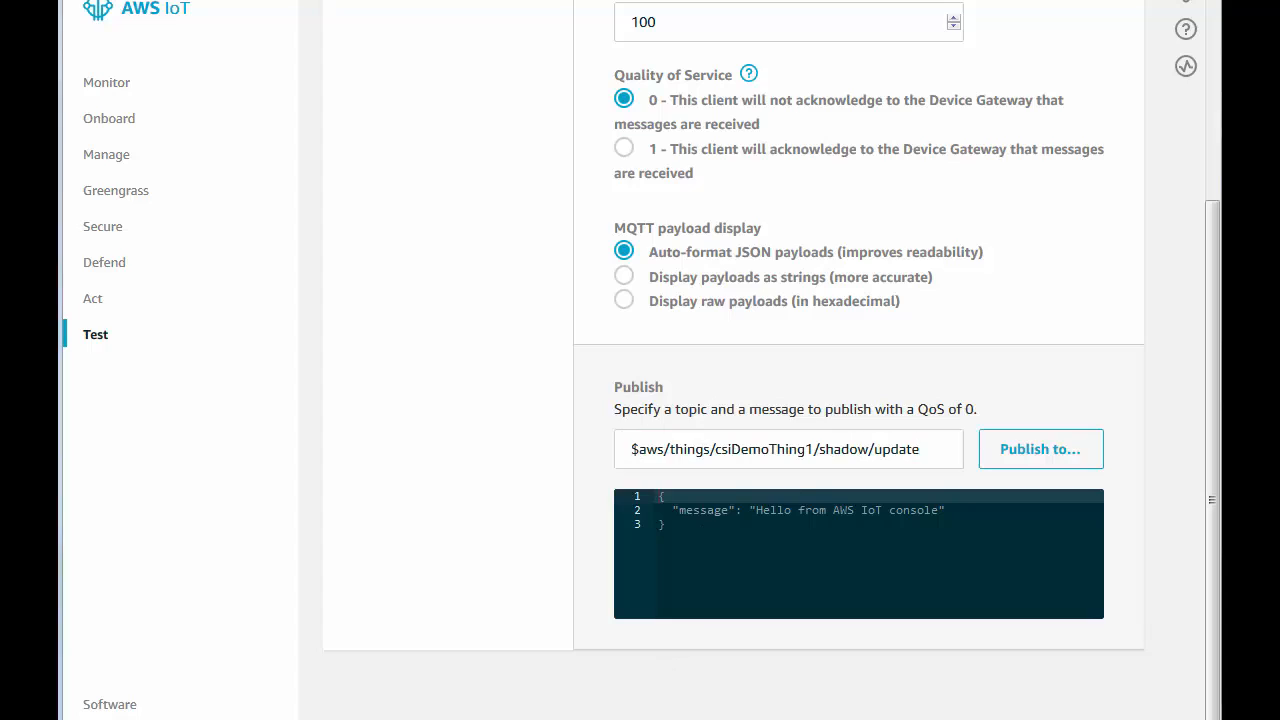
Replace the default message with the notes' single-line query { "state": { "desired": { "csiActuator1": 50 } } } and publish it.
key(alt+Tab)
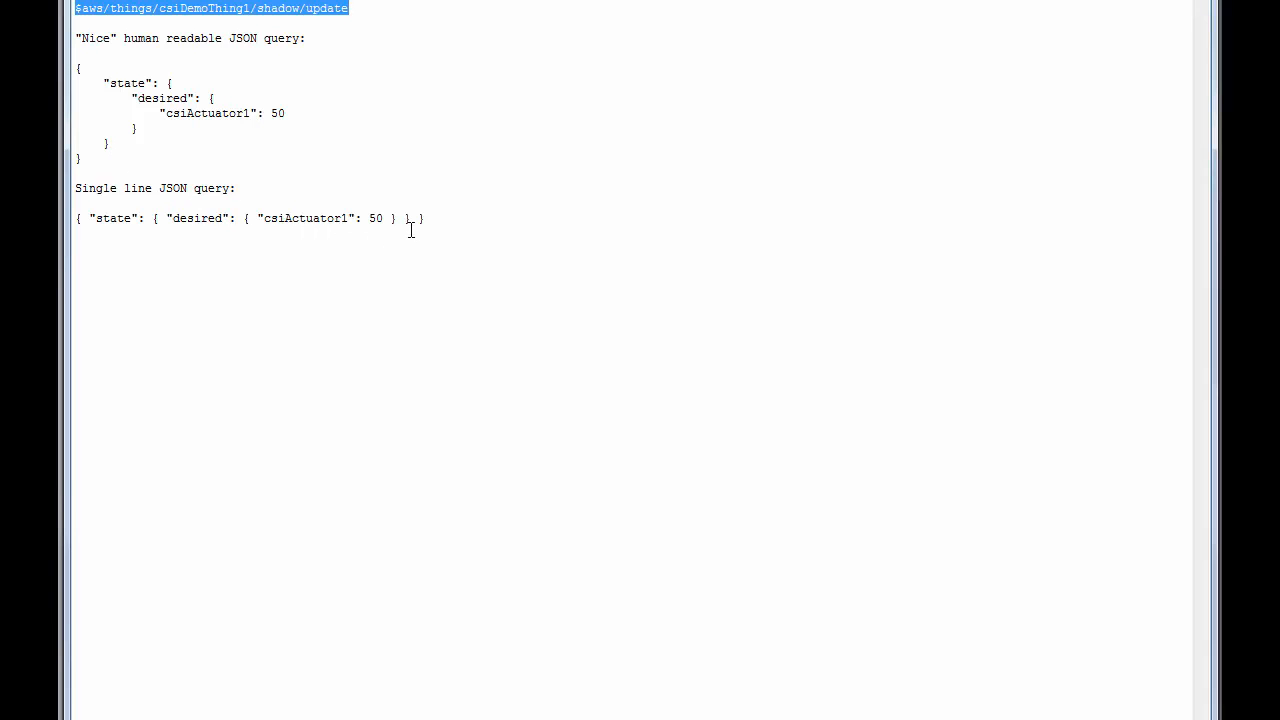
drag(428, 218, 66, 218)
key(ctrl+c)
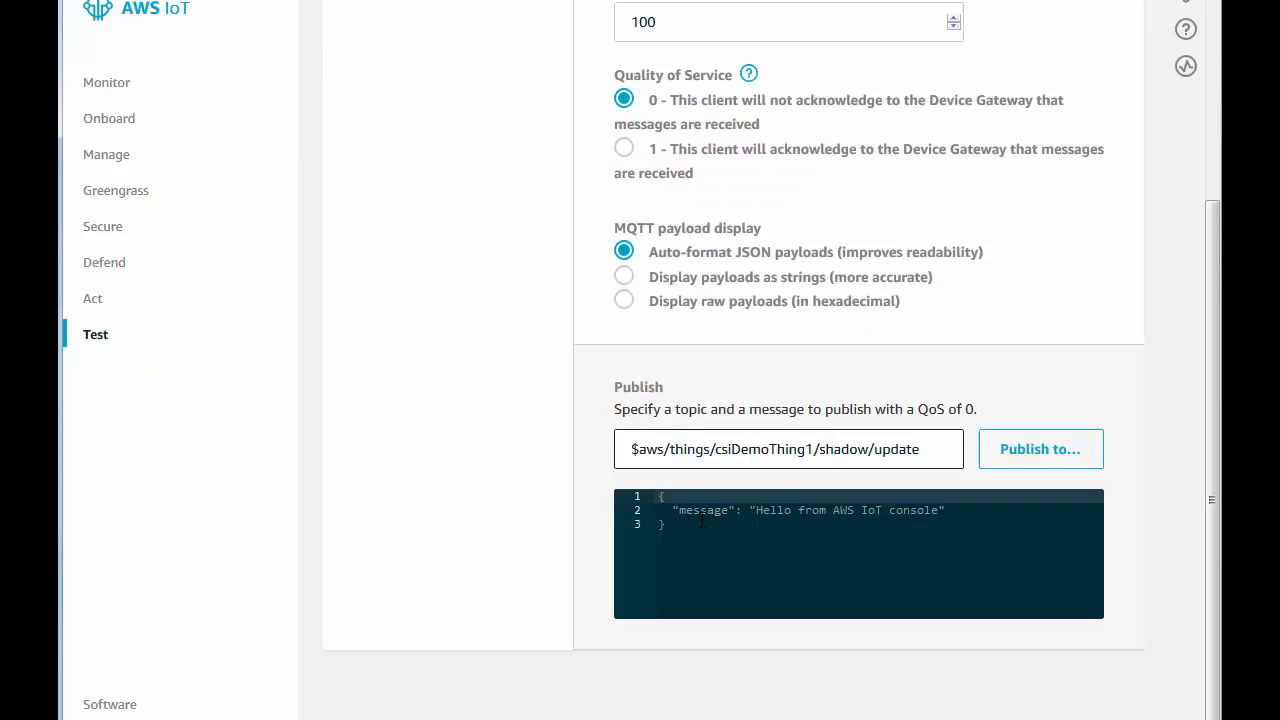
click(703, 512)
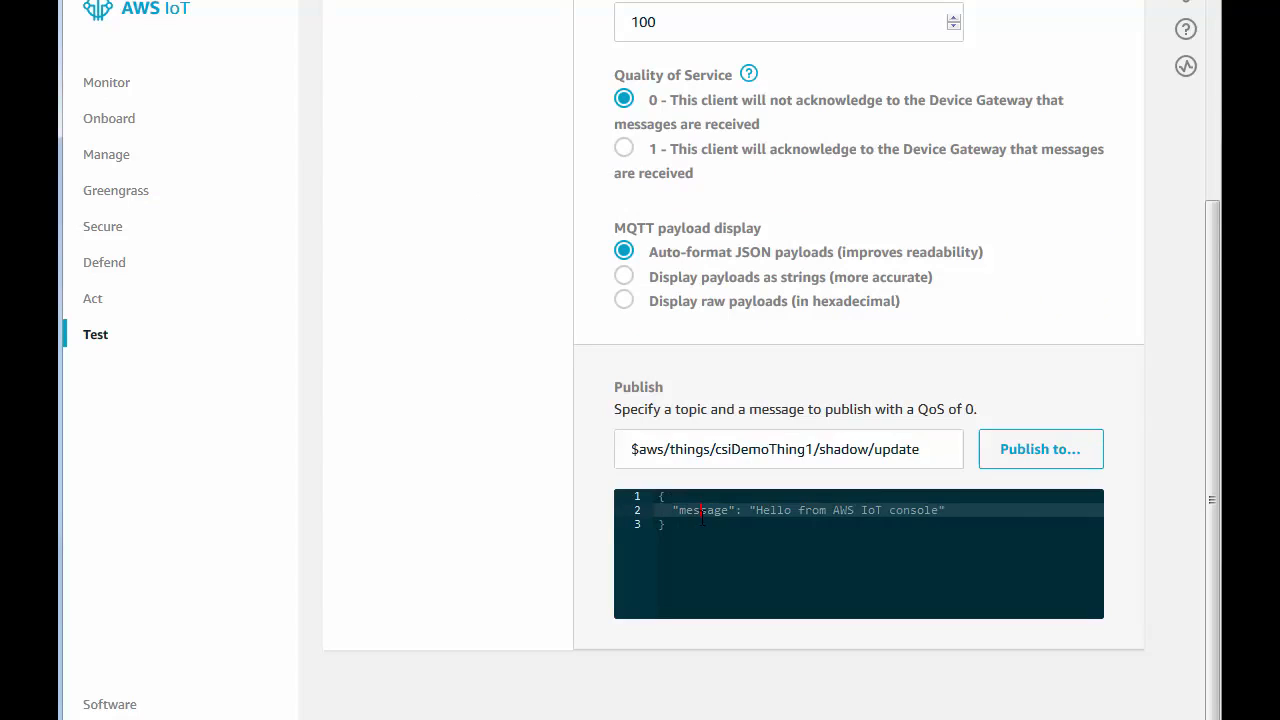
drag(731, 541, 625, 484)
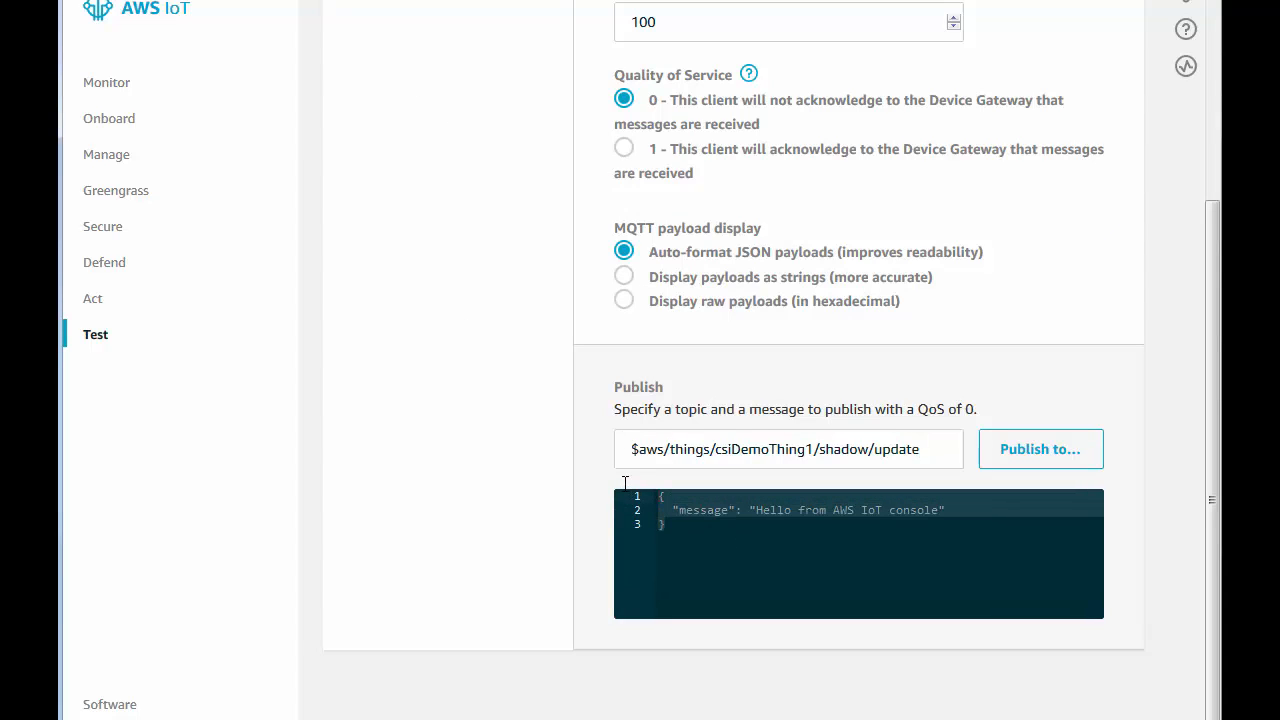
key(ctrl+v)
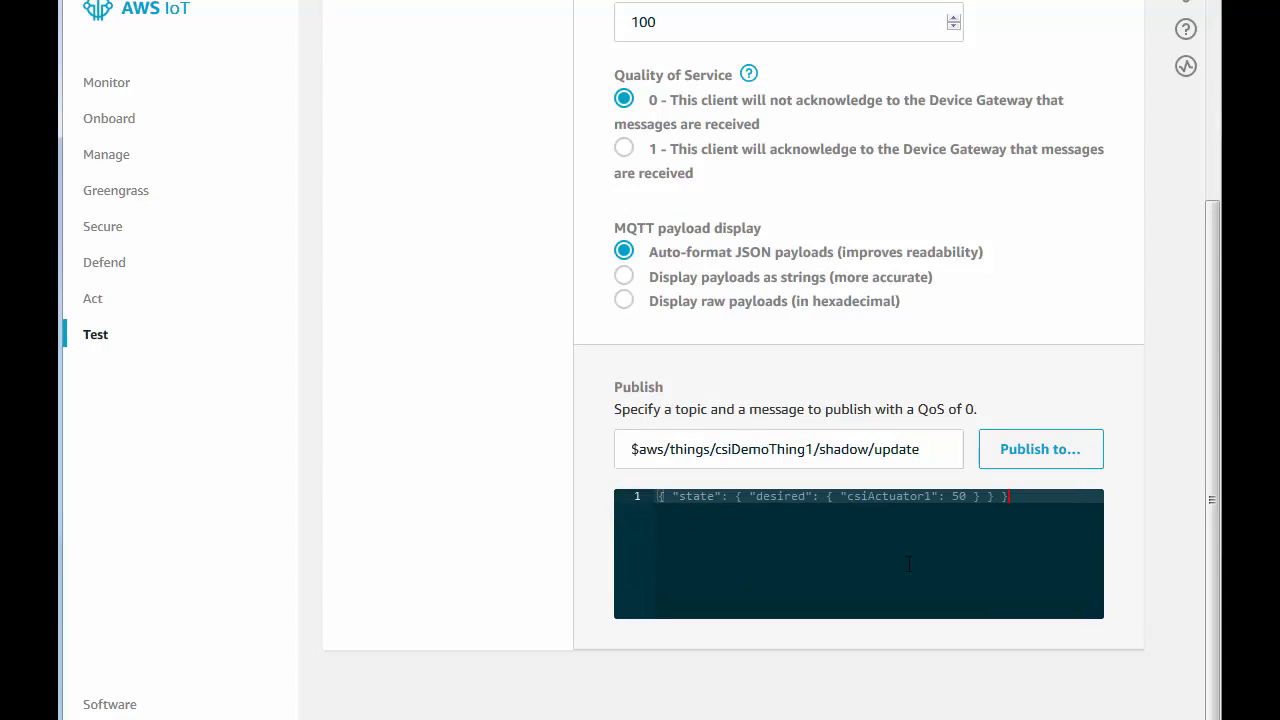
click(1045, 455)
Check csiDemoThing1's shadow document for the desired csiActuator1 value of 50, then return to the things list.
click(106, 157)
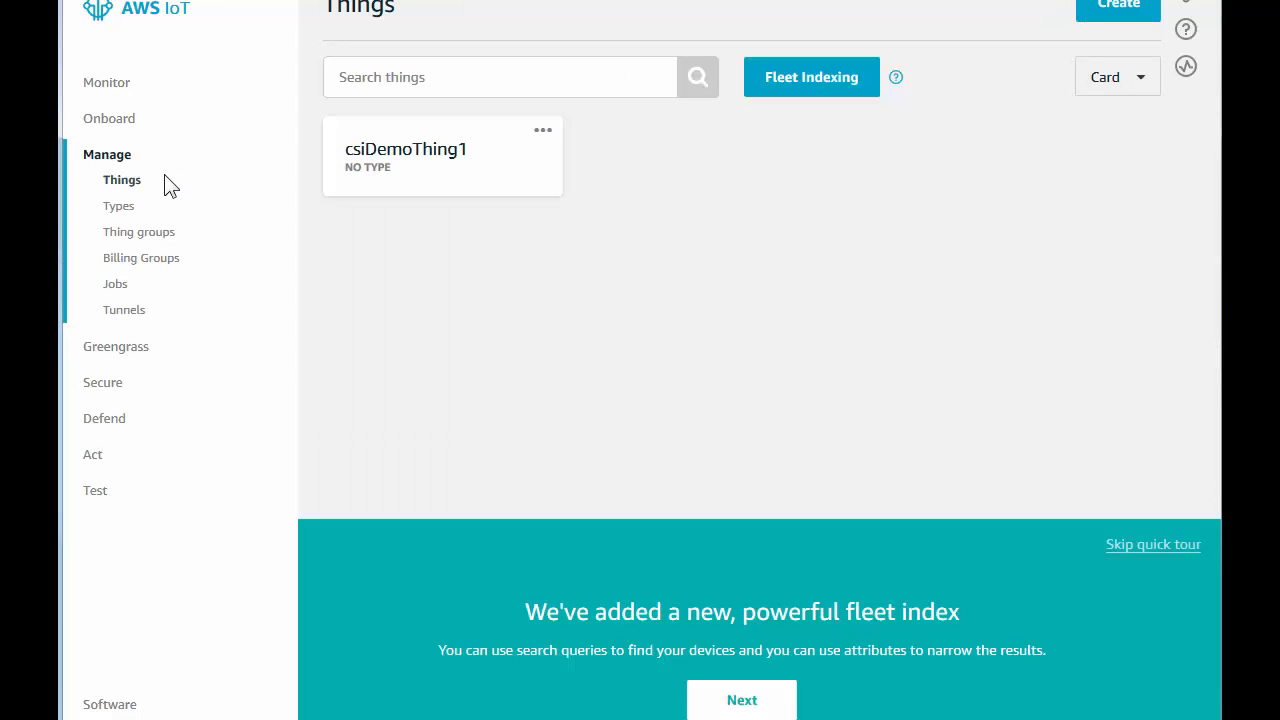
click(388, 177)
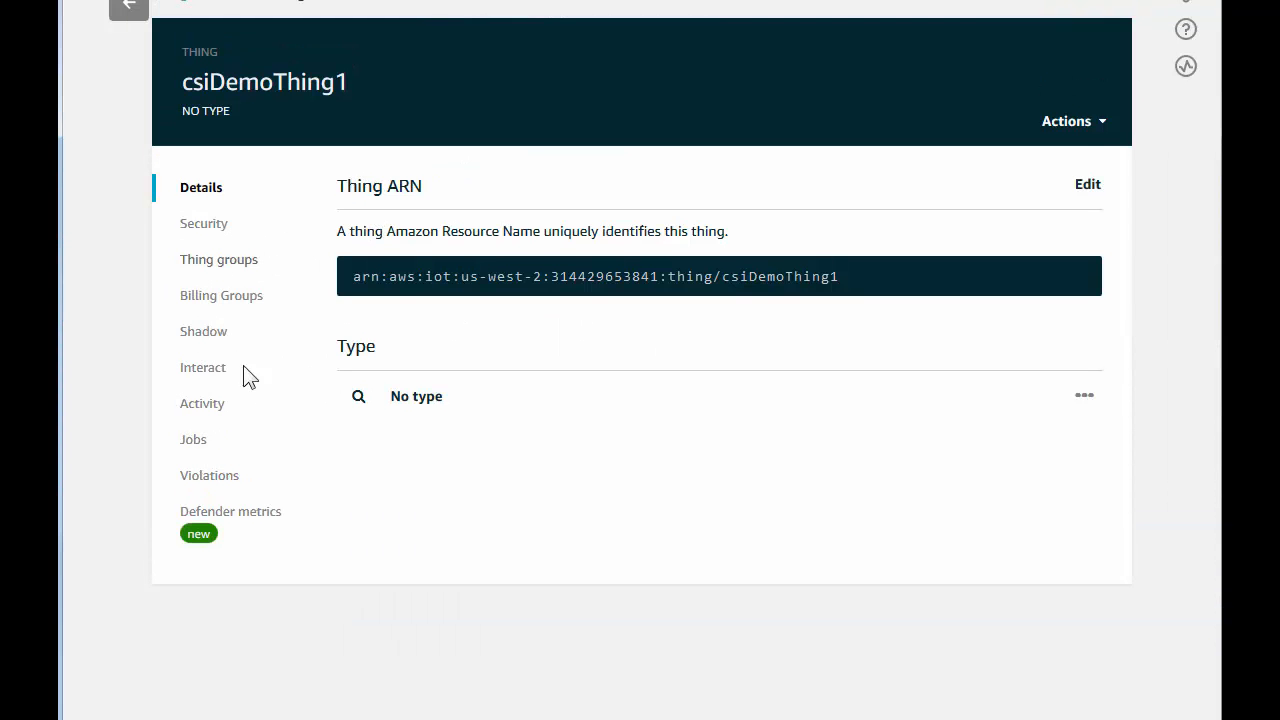
click(204, 336)
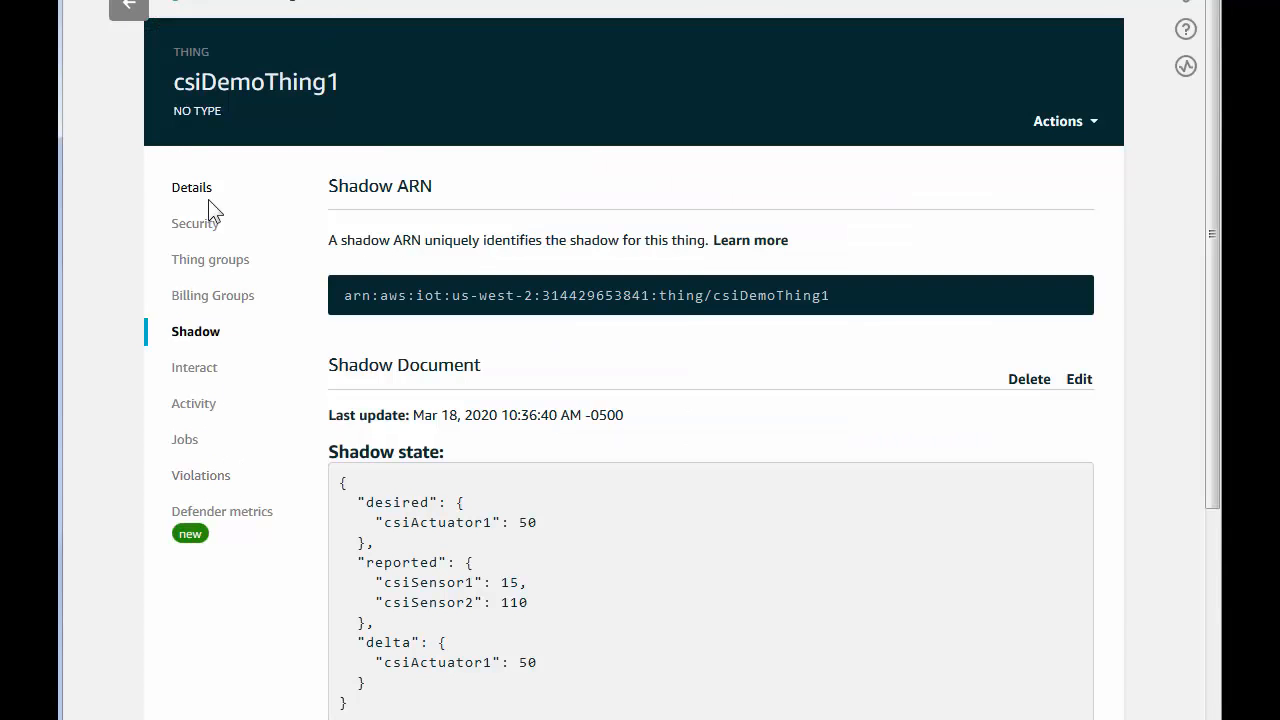
click(128, 8)
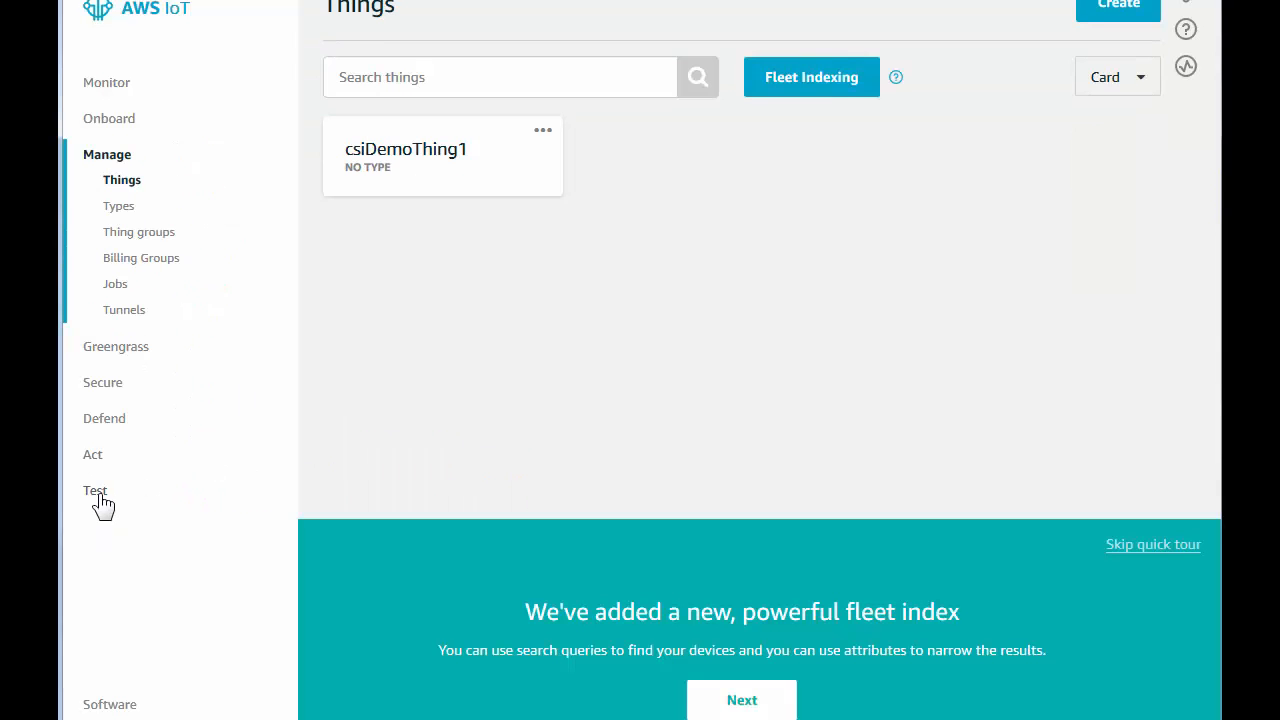
Reopen the MQTT test client and enter $aws/things/csiDemoThing1/shadow/update from the notes as the publish topic again.
click(97, 492)
scroll(637, 543, down, 2)
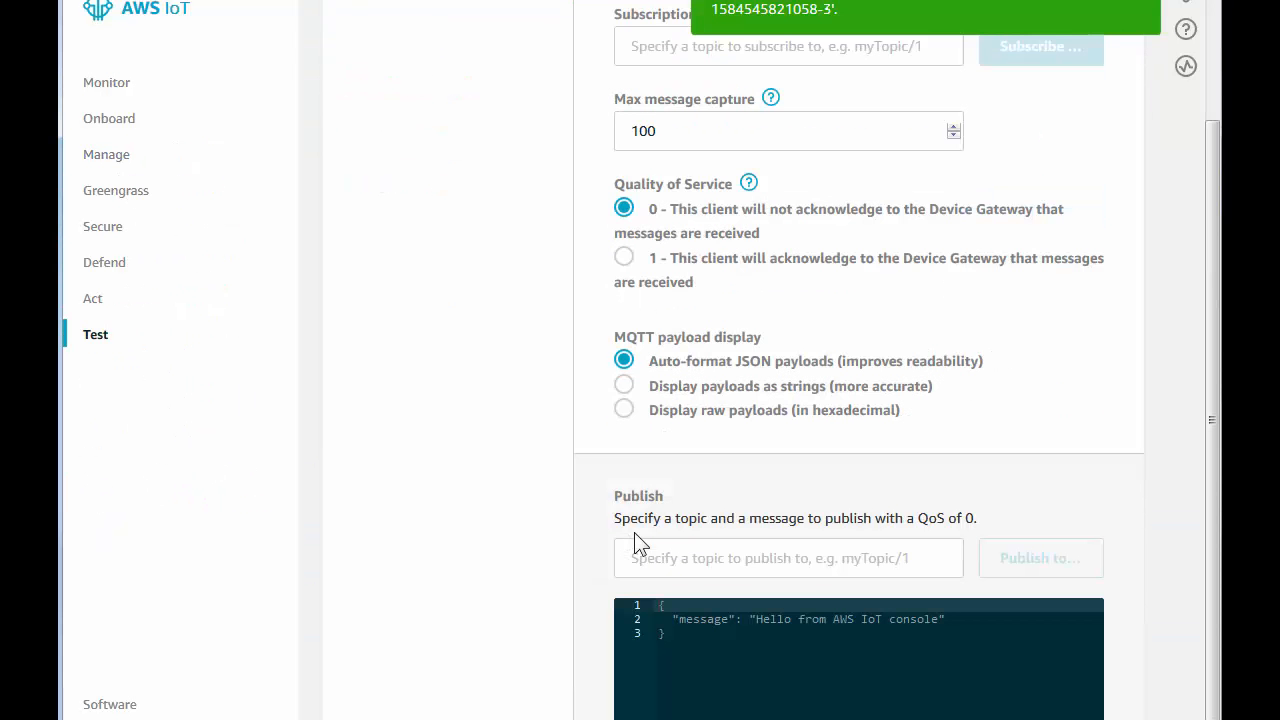
scroll(637, 543, down, 1)
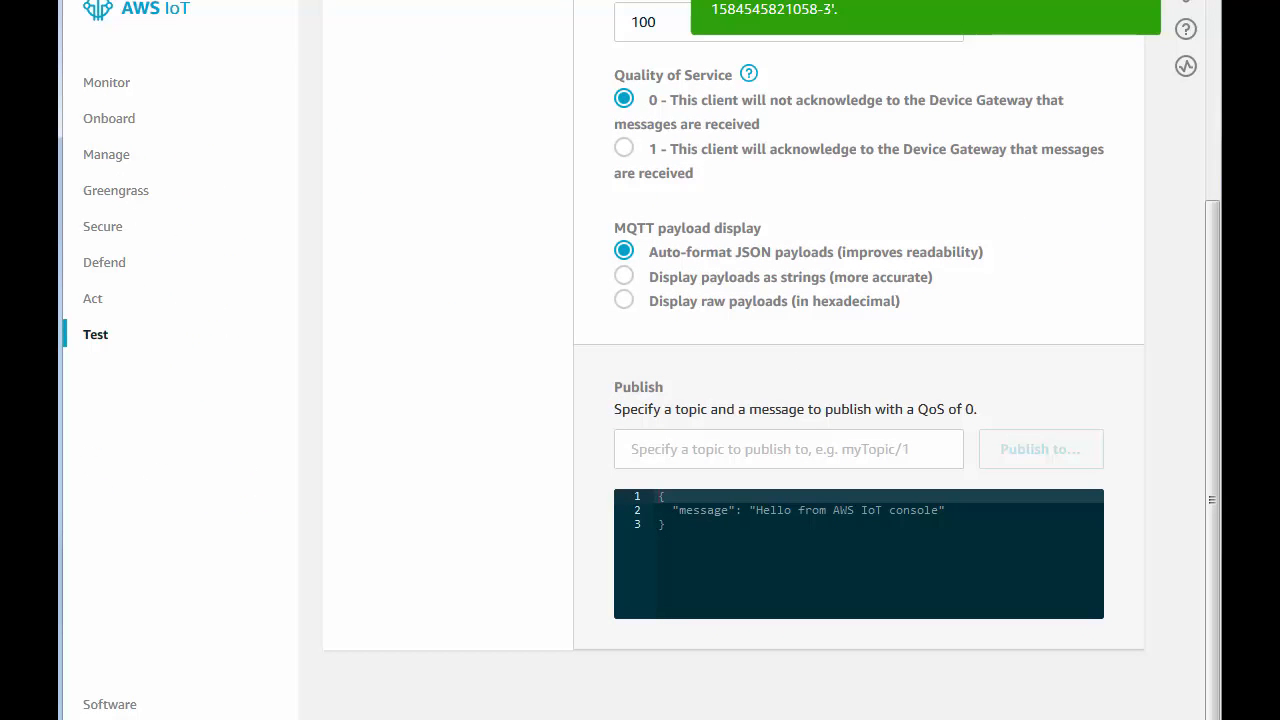
key(alt+Tab)
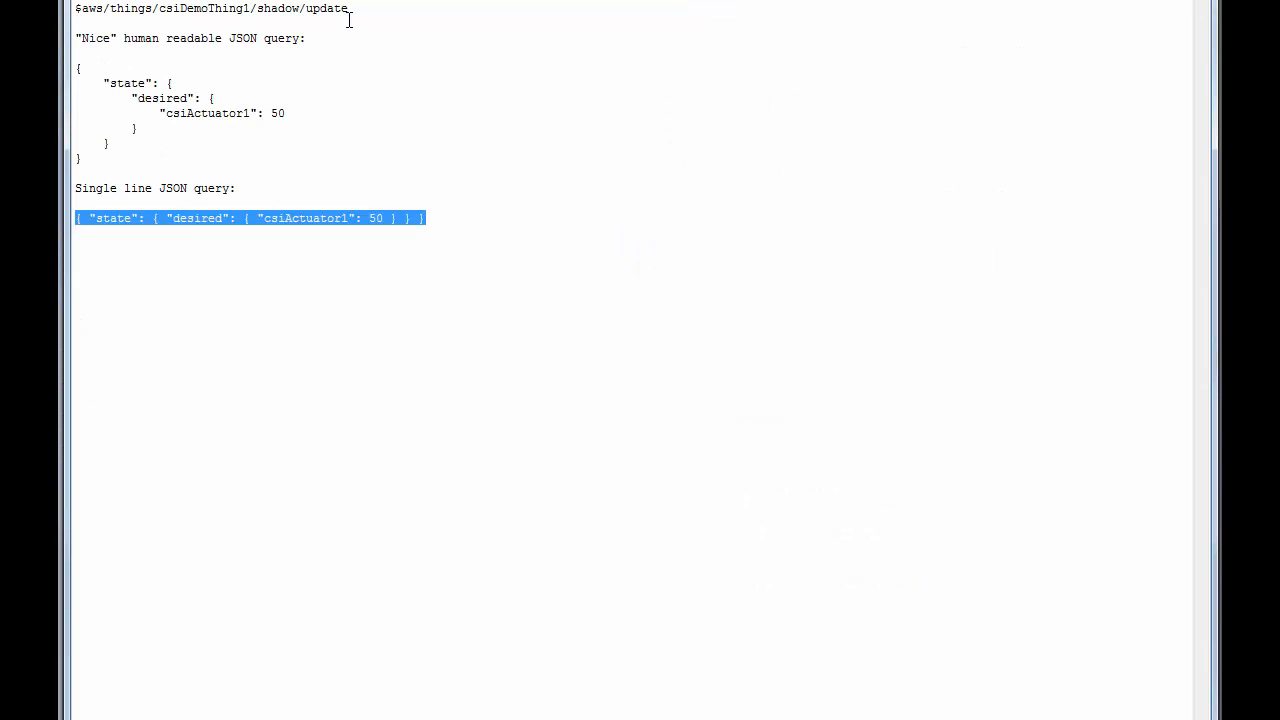
drag(349, 8, 75, 8)
key(ctrl+c)
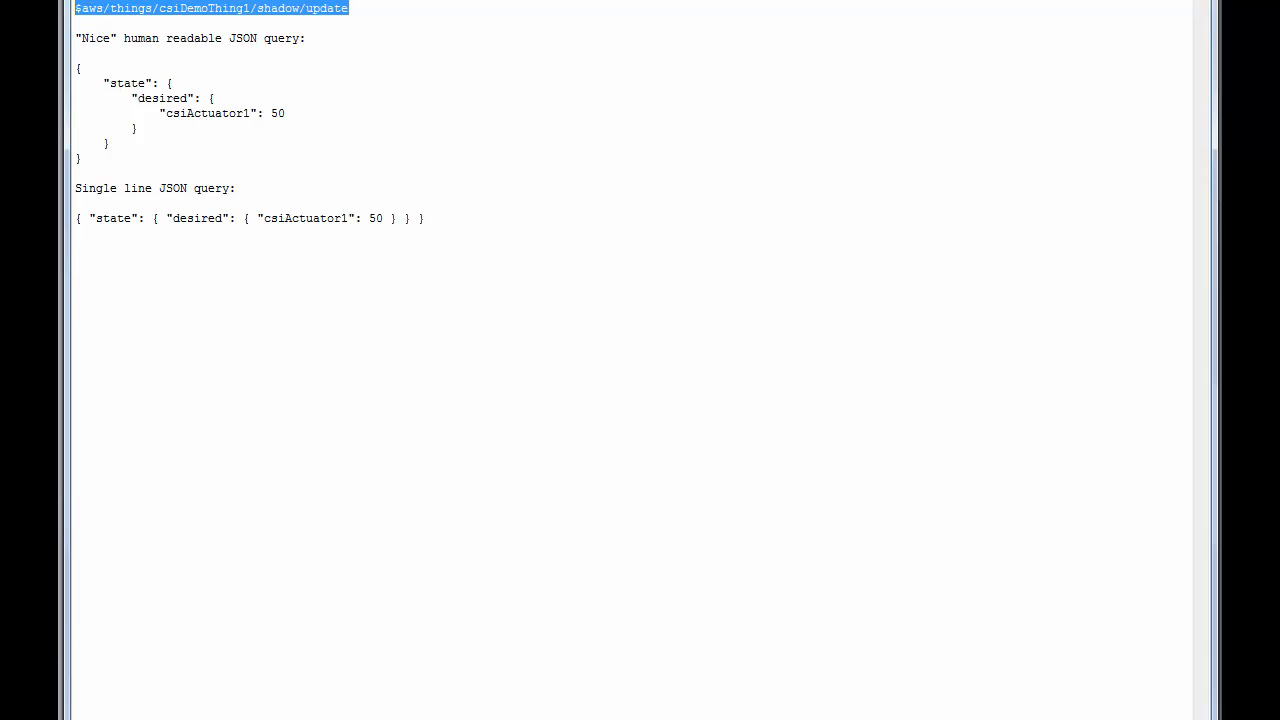
click(1110, 2)
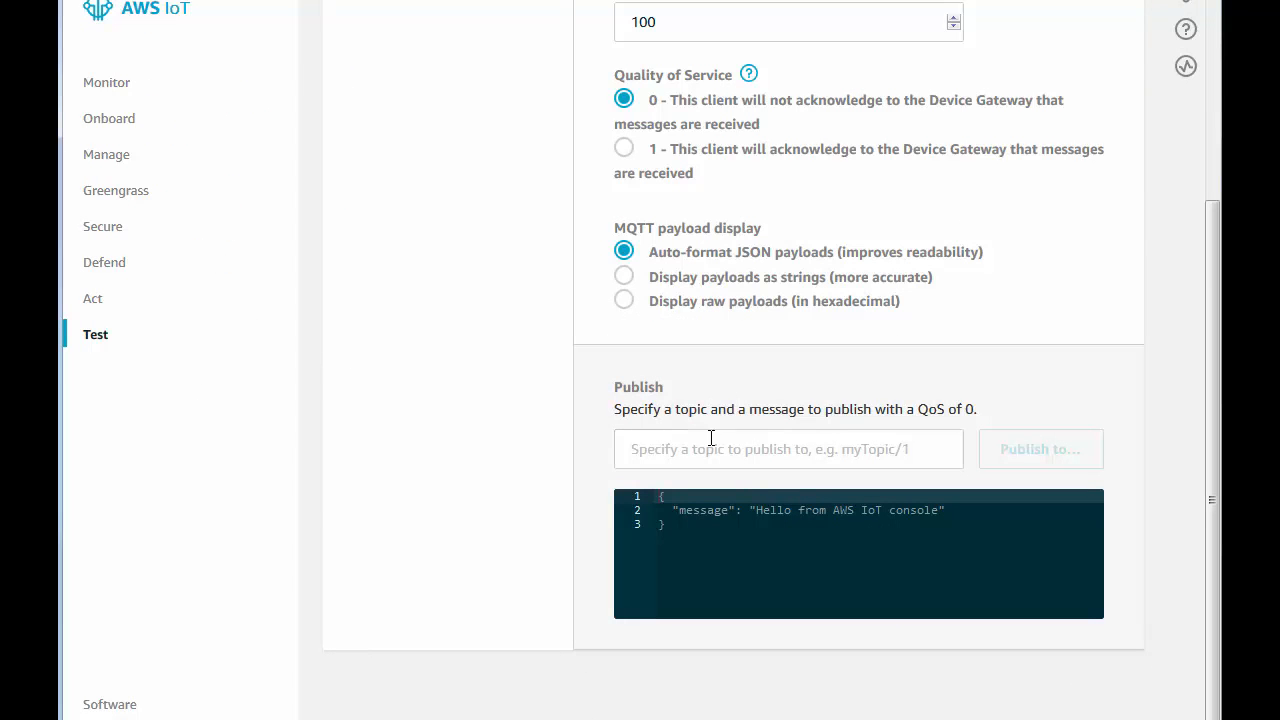
click(697, 454)
key(ctrl+v)
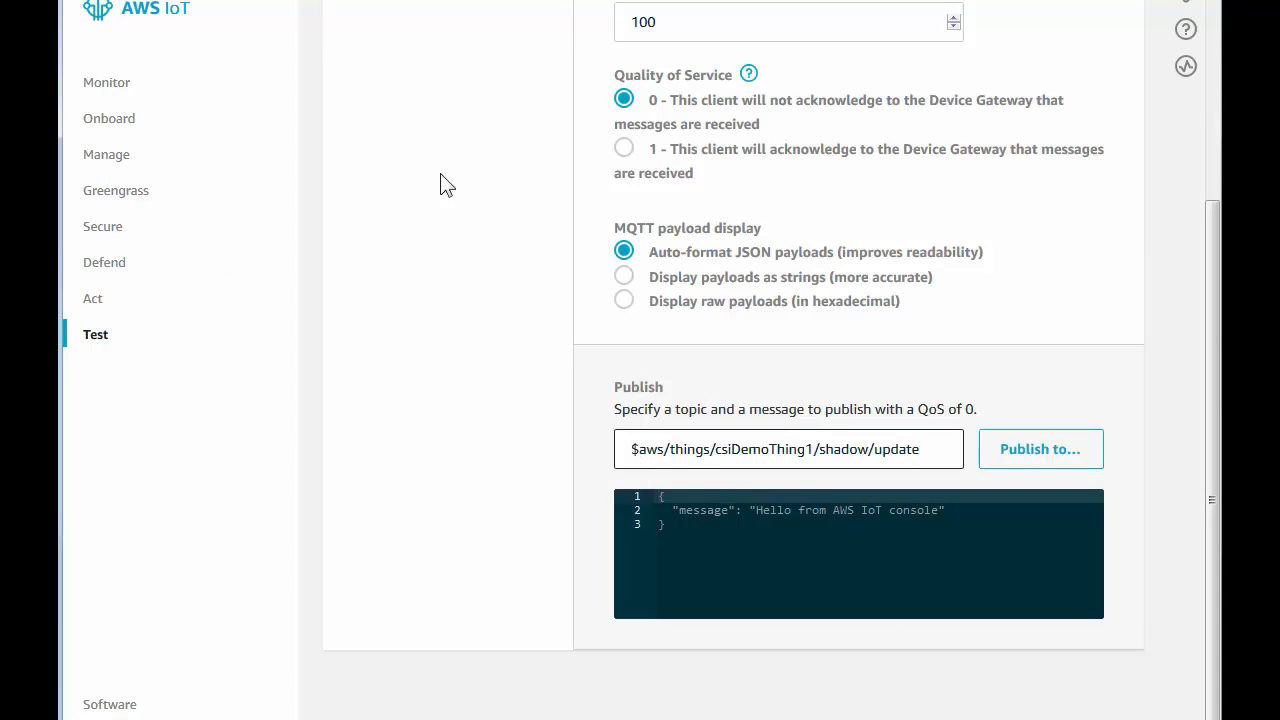
In the text notes, change csiActuator1 to 88 in the single-line JSON query and copy the whole line.
click(168, 718)
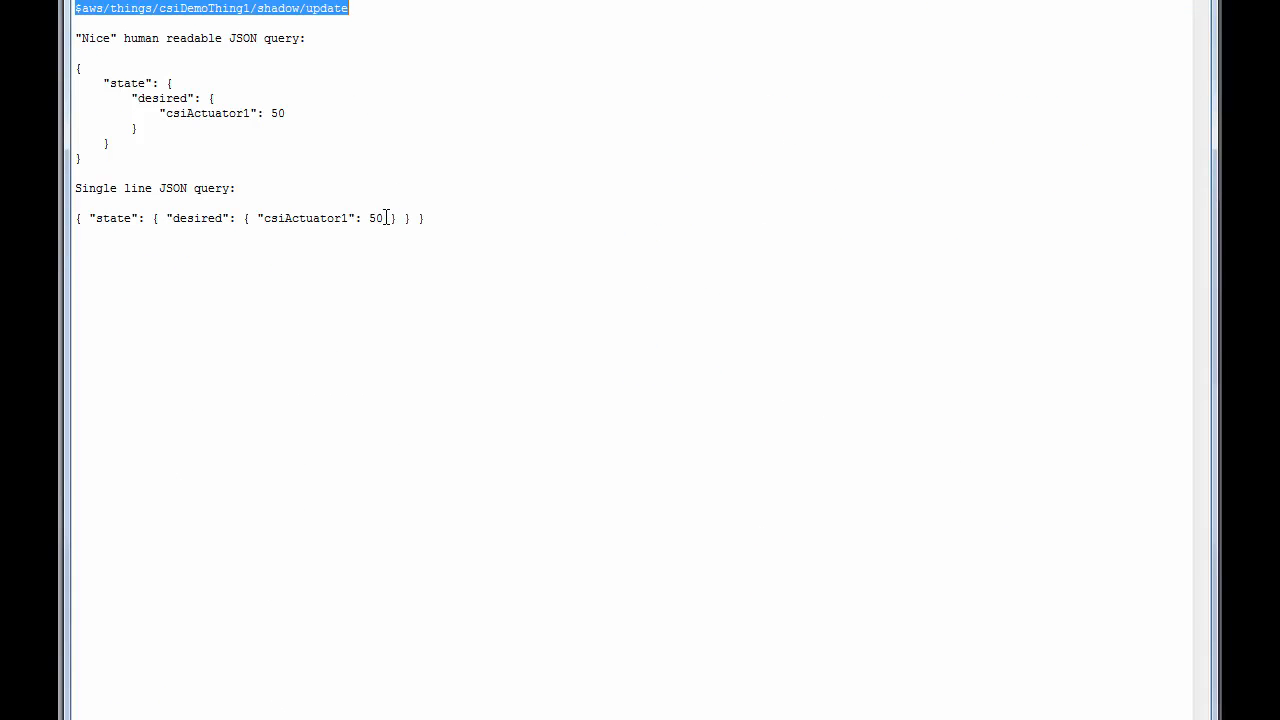
drag(385, 218, 370, 218)
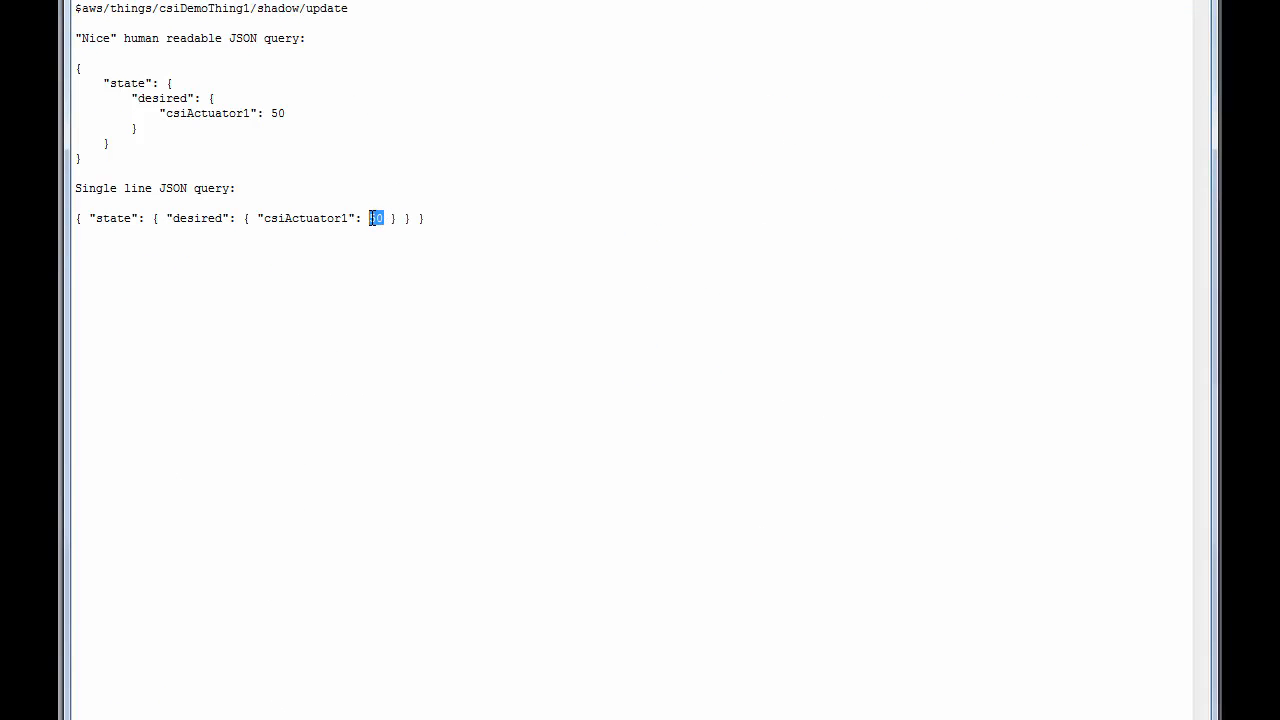
text(88)
drag(420, 218, 62, 218)
key(ctrl+c)
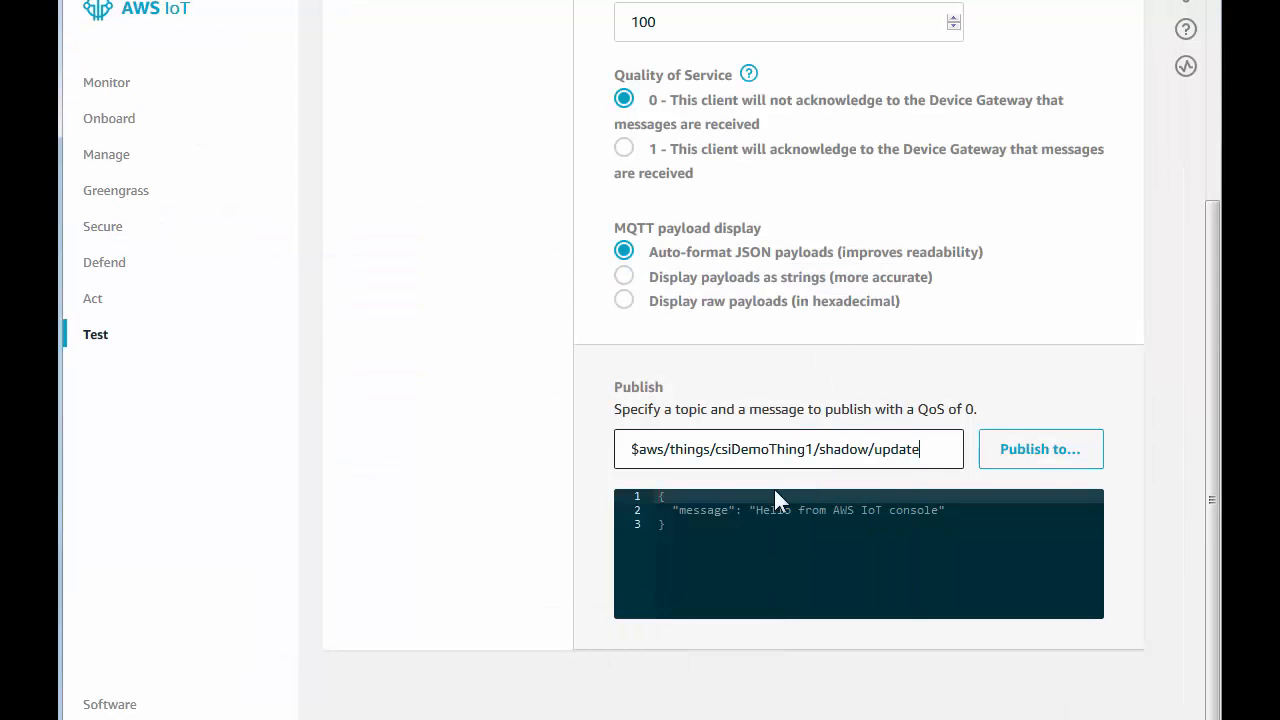
Replace the default publish message with the copied query setting desired csiActuator1 to 88, and publish it to the shadow update topic.
click(720, 550)
key(ctrl+a)
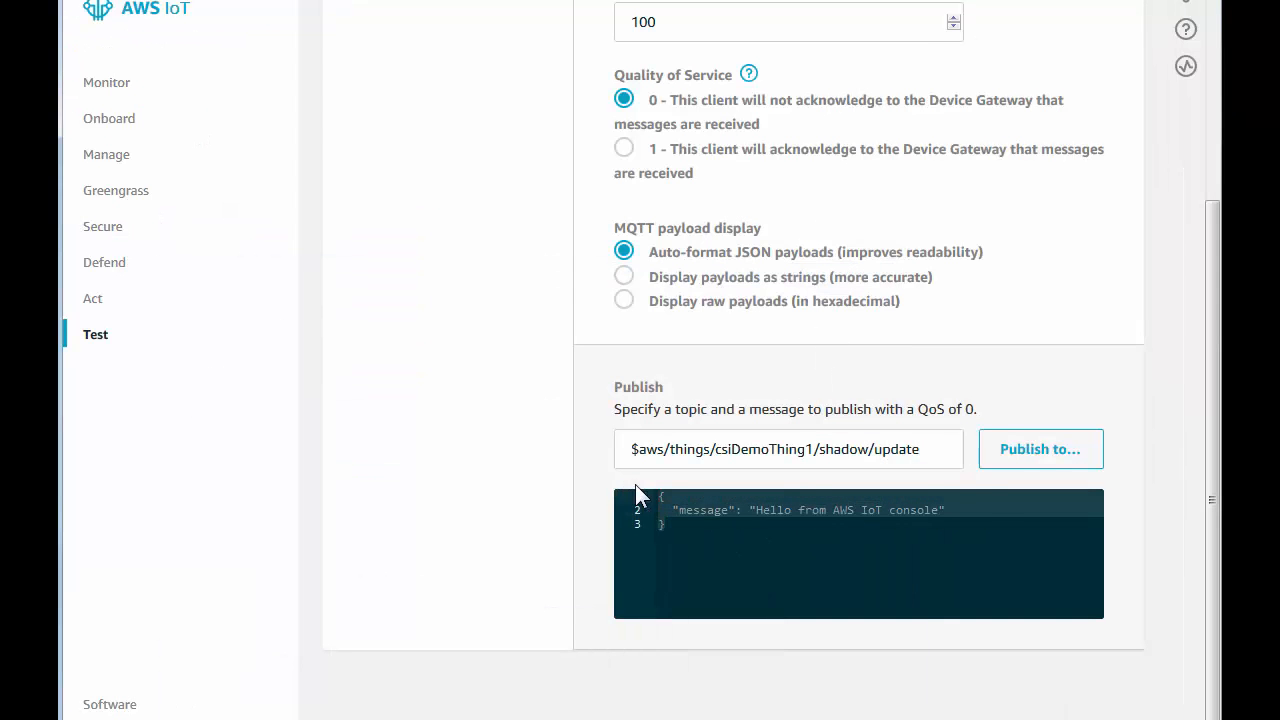
key(ctrl+v)
click(1054, 458)
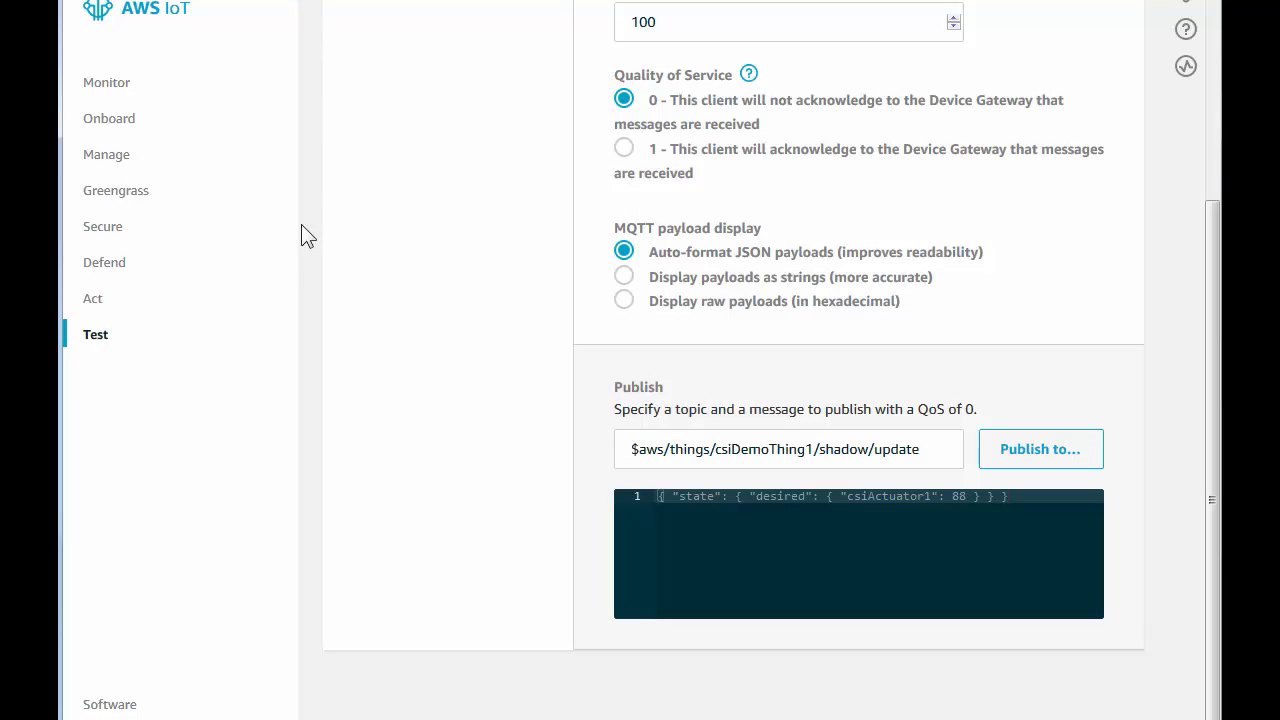
Open csiDemoThing1's shadow document to check the desired csiActuator1 value of 88.
click(113, 158)
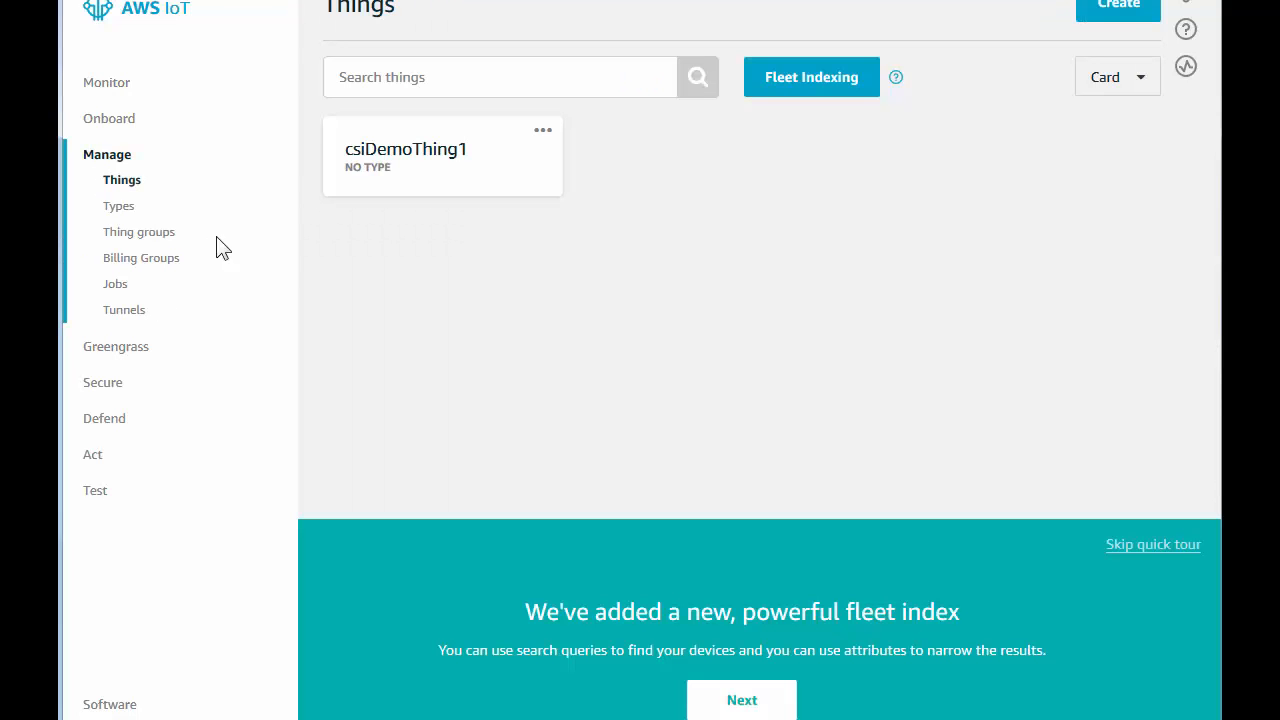
click(391, 161)
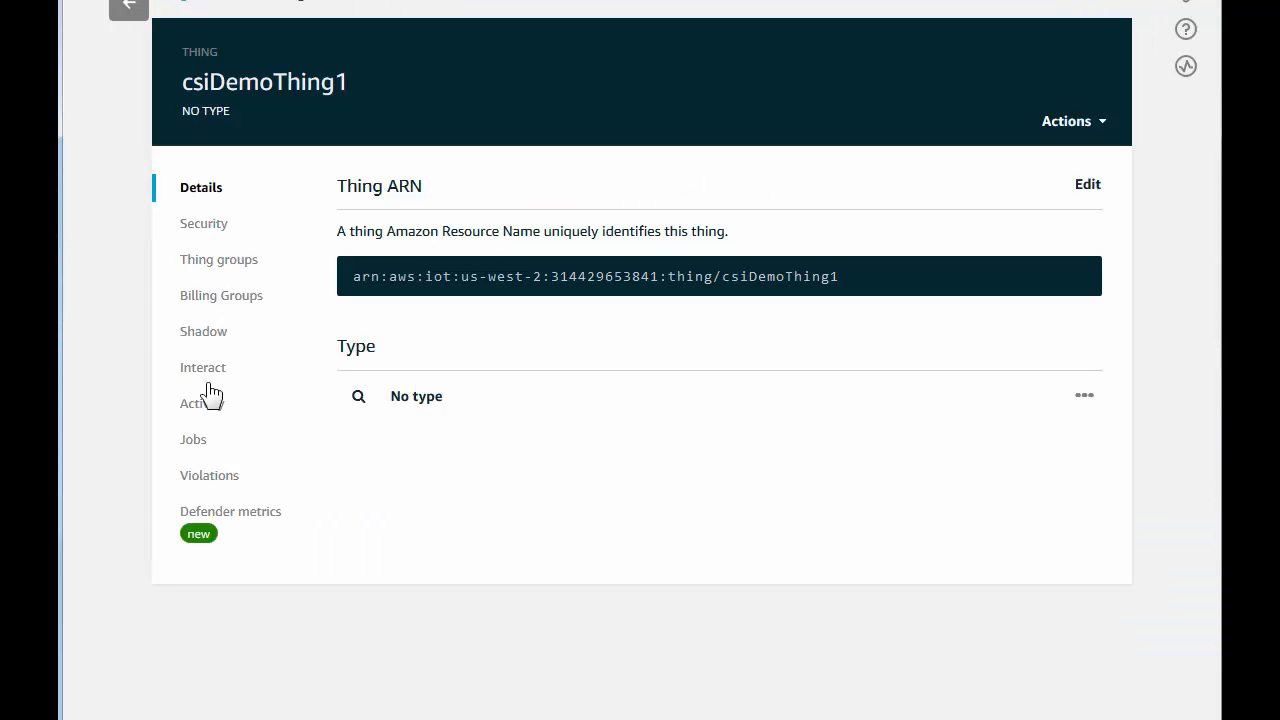
click(206, 336)
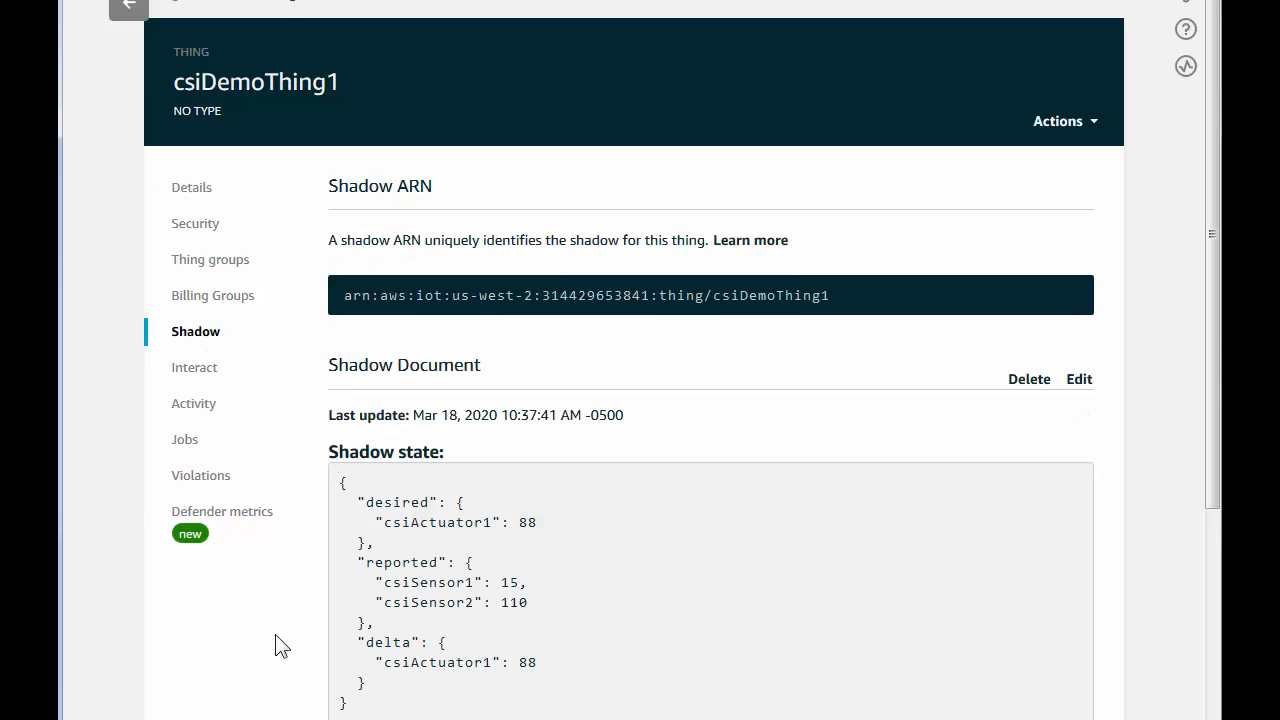